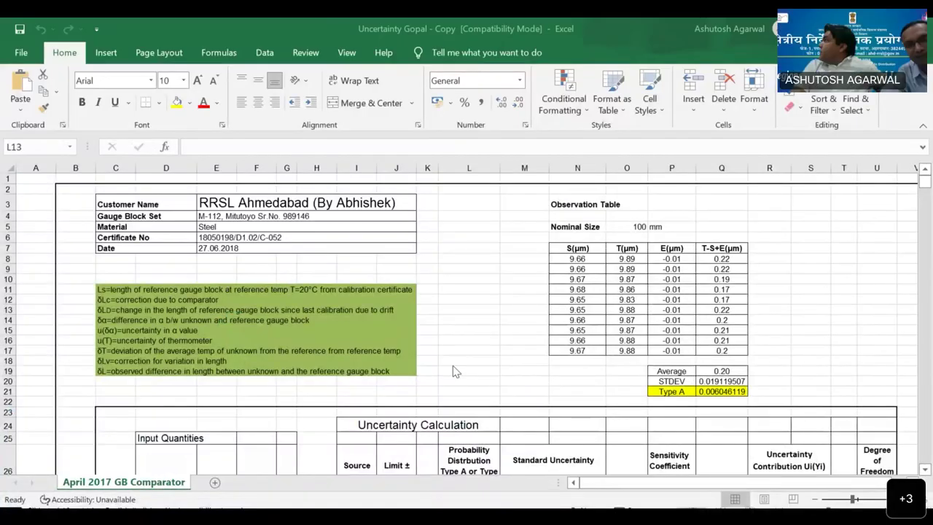
Review the first gauge block uncertainty calculation and the second record's customer details and observation table.
left_click(926, 212)
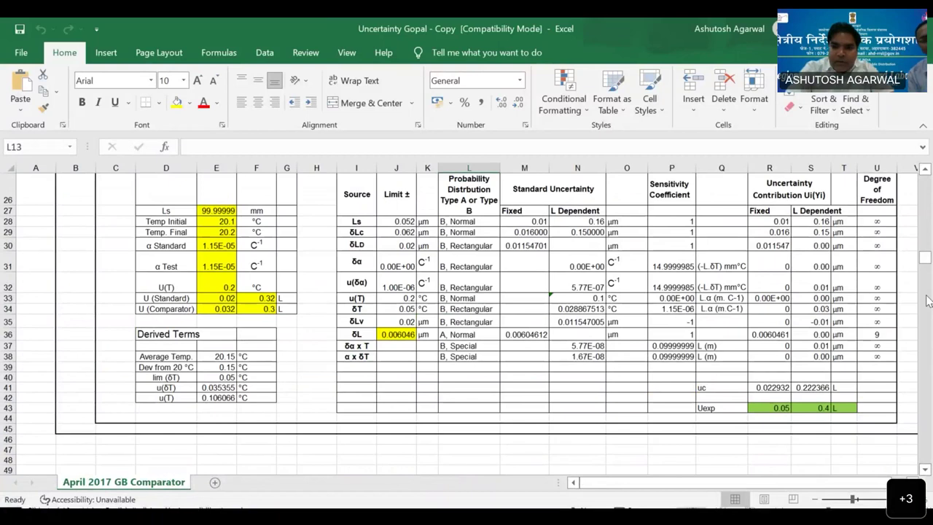
left_click(924, 468)
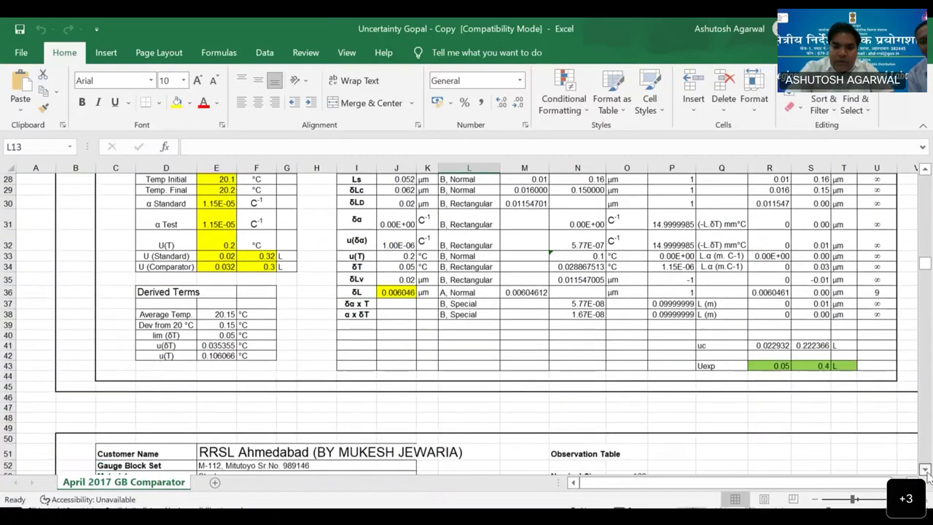
left_click(924, 467)
left_click(924, 468)
left_click(924, 469)
left_click(924, 468)
left_click(924, 469)
left_click(924, 469)
left_click(924, 469)
left_click(924, 468)
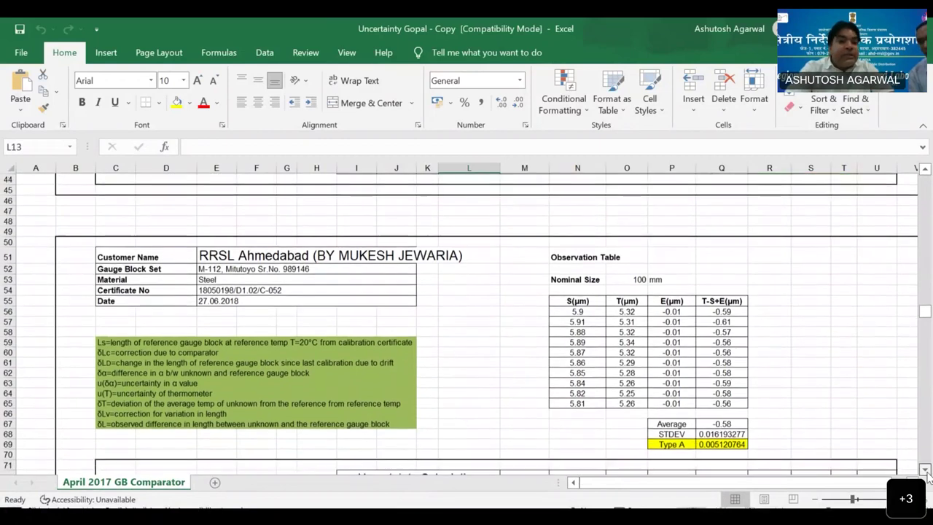
left_click(924, 469)
left_click(924, 468)
left_click(924, 469)
left_click(924, 469)
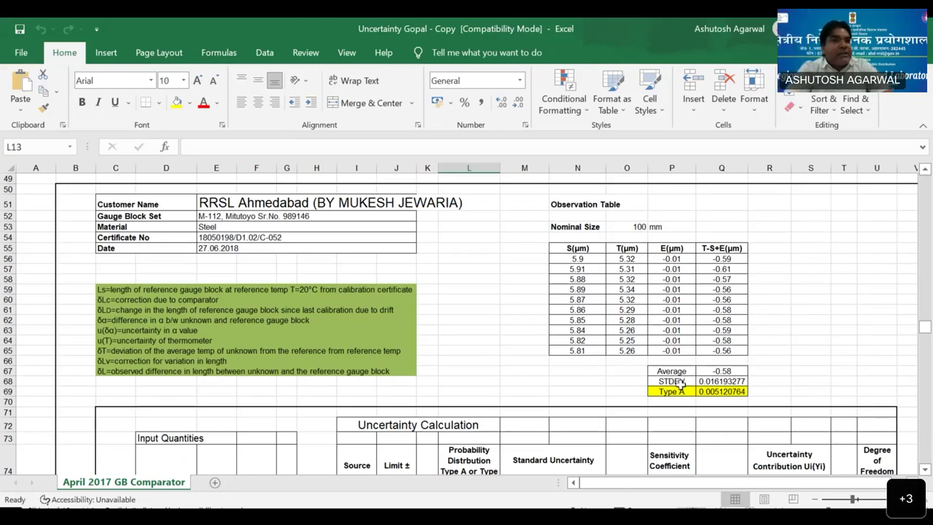
Examine the second record's correction symbol definitions alongside the start of its uncertainty calculation.
left_click(925, 470)
left_click(925, 470)
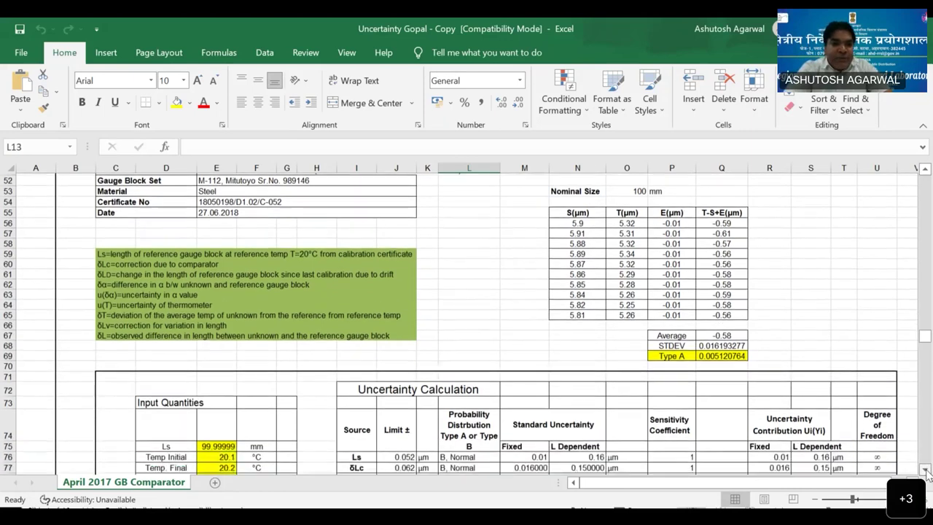
left_click(925, 470)
left_click(925, 470)
left_click(925, 470)
left_click(924, 470)
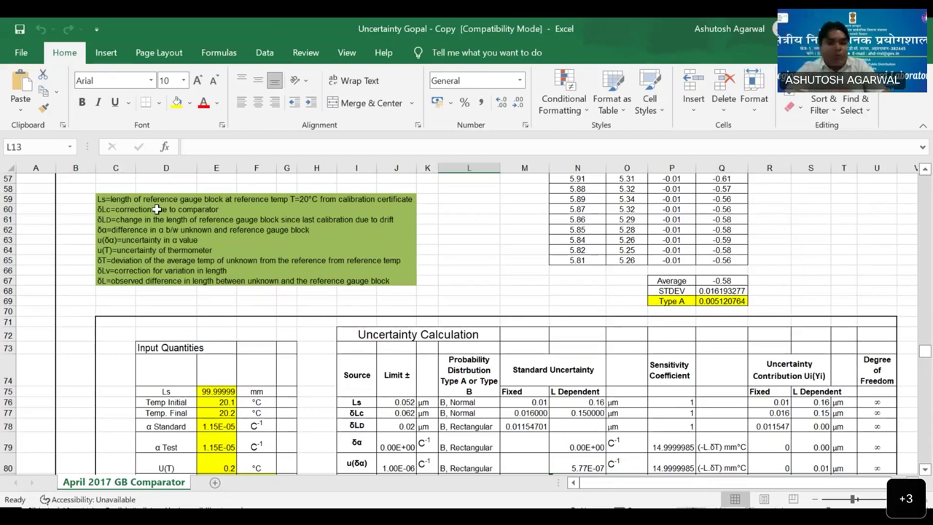
Examine the second record's full uncertainty calculation, from the input quantities and derived terms to the expanded uncertainty.
left_click(924, 470)
left_click(924, 470)
left_click(924, 470)
left_click(924, 470)
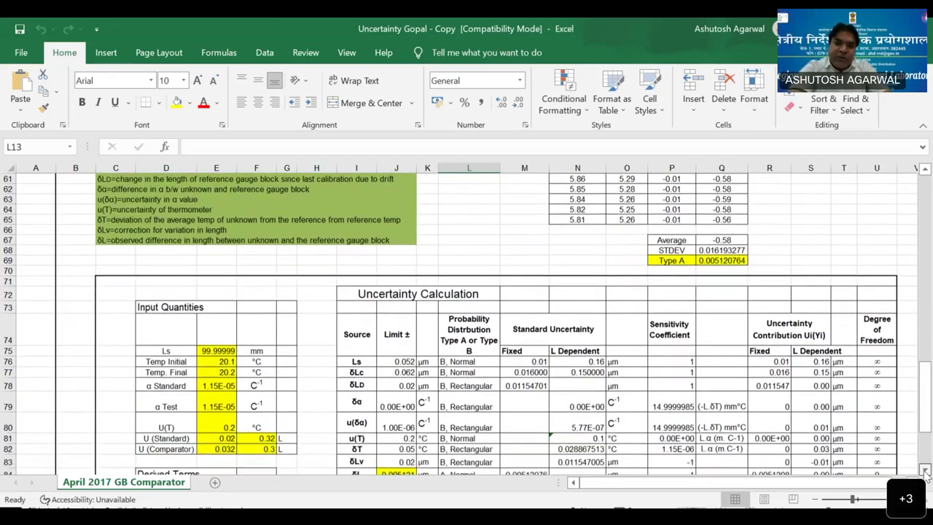
left_click(924, 470)
left_click(924, 470)
left_click(924, 470)
left_click(924, 470)
left_click(924, 470)
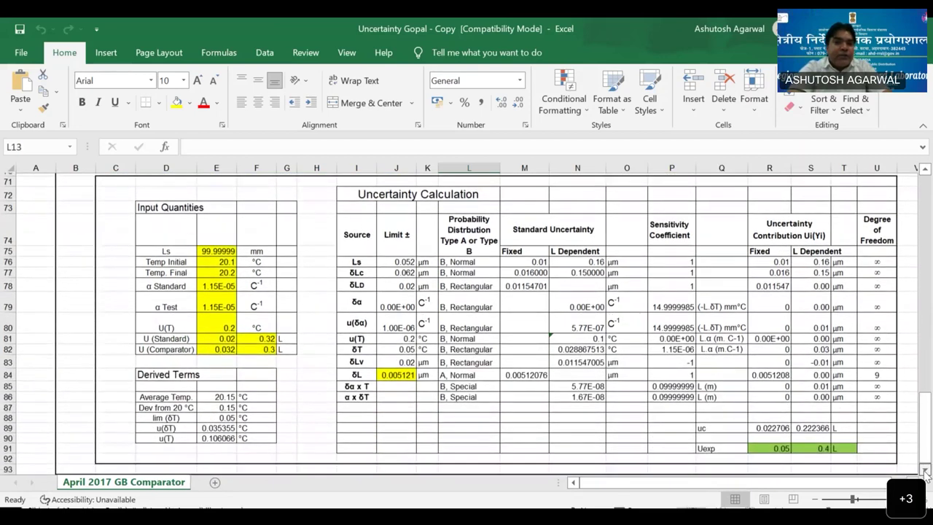
left_click(924, 470)
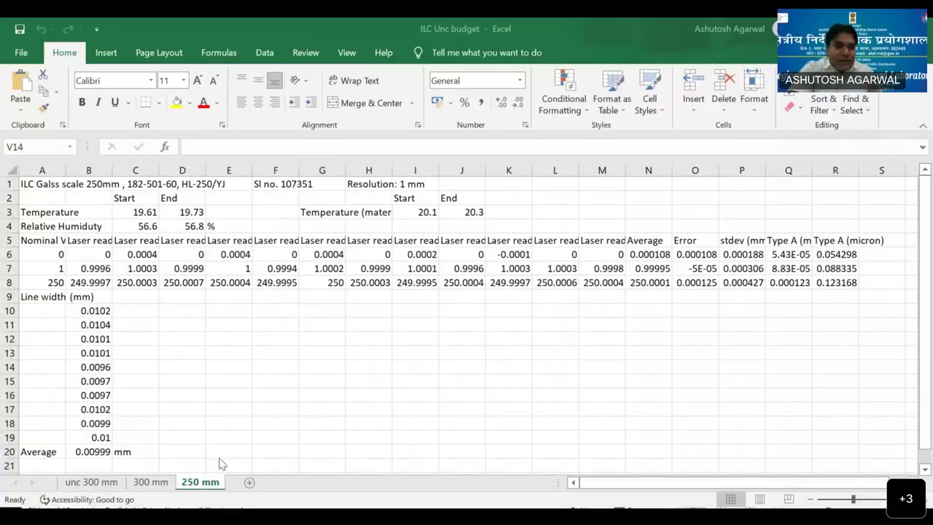
Switch to the "unc 300 mm" sheet of the ILC Unc budget workbook and view the first uncertainty sources.
key("BackSpace")
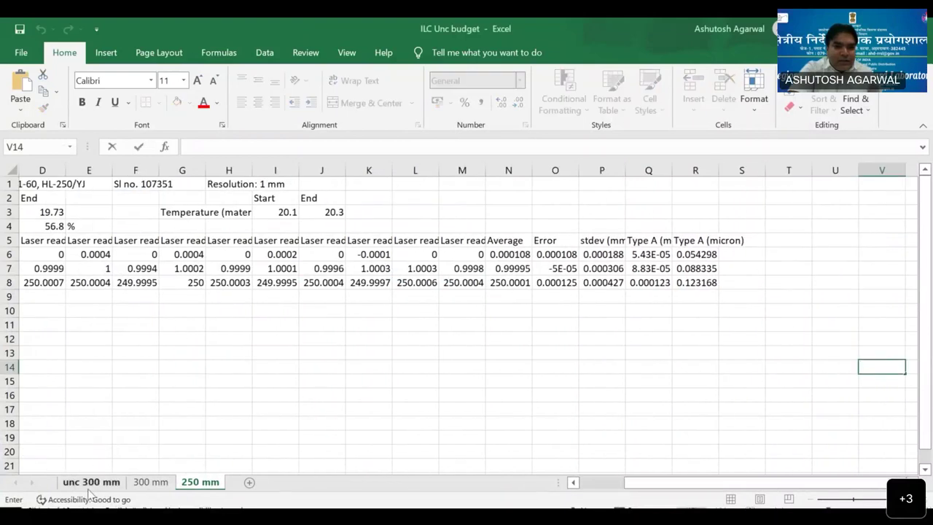
left_click(84, 484)
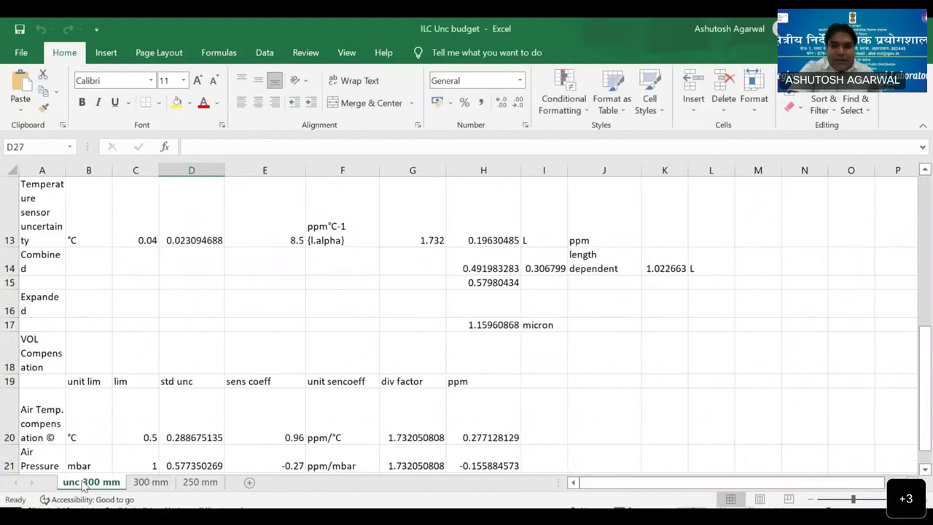
left_click_drag(925, 350, 927, 194)
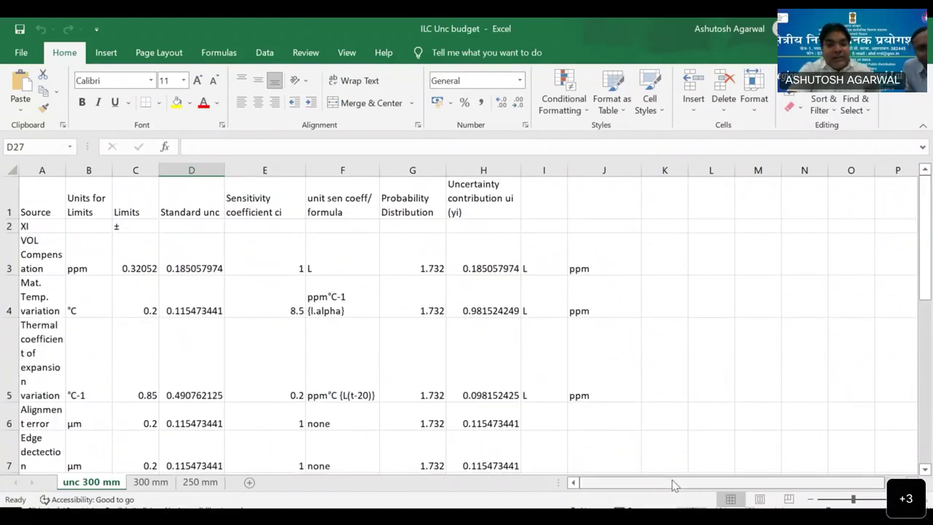
left_click_drag(671, 481, 649, 484)
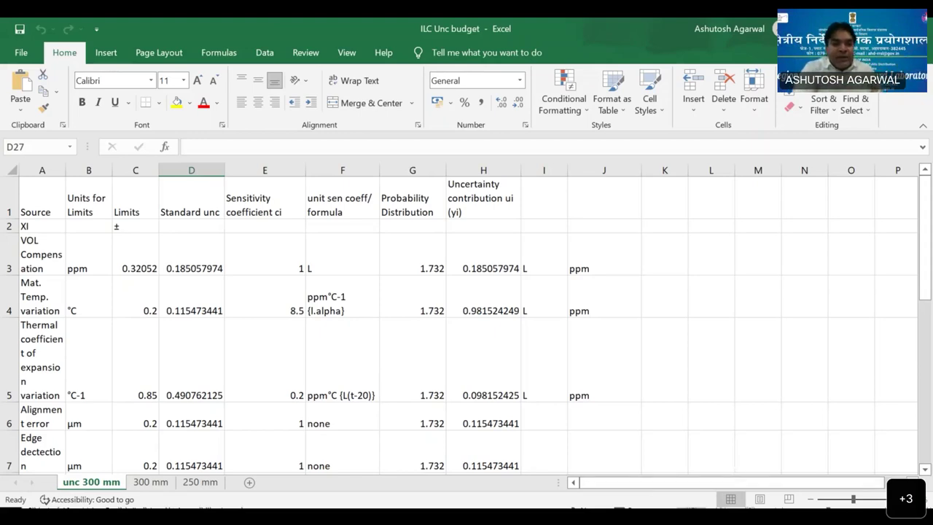
Examine the remaining uncertainty sources, the combined and expanded uncertainty, and the VOL compensation section of the 300 mm budget.
left_click(924, 469)
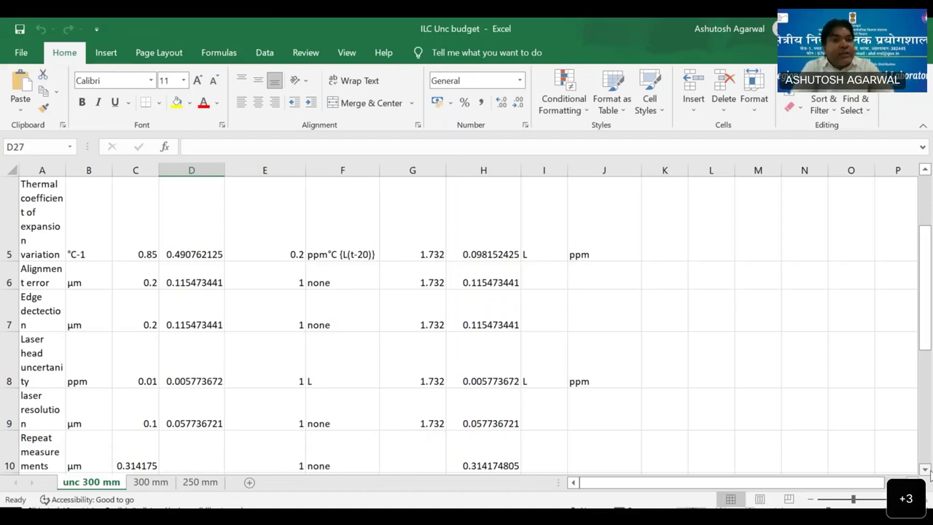
left_click(927, 470)
scroll(927, 472, "down", 3)
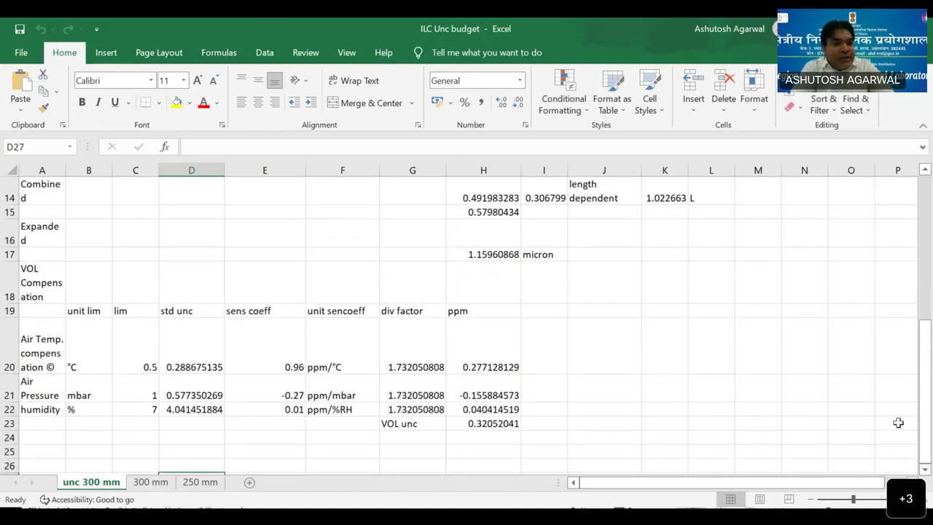
left_click_drag(927, 384, 901, 303)
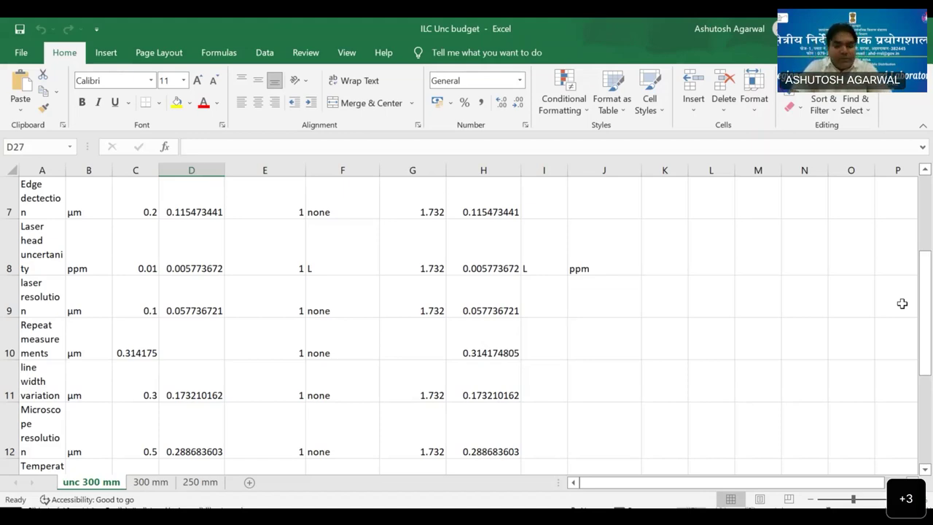
left_click(925, 471)
left_click(925, 471)
left_click(925, 471)
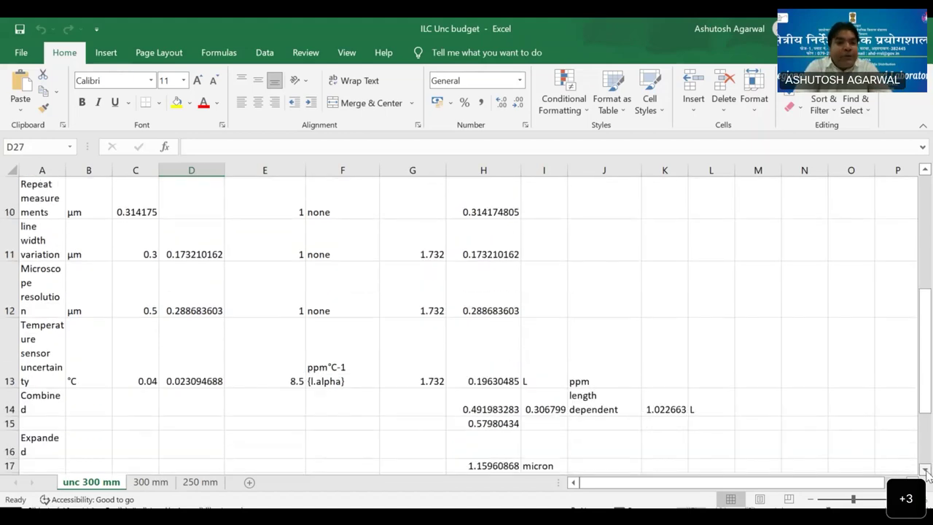